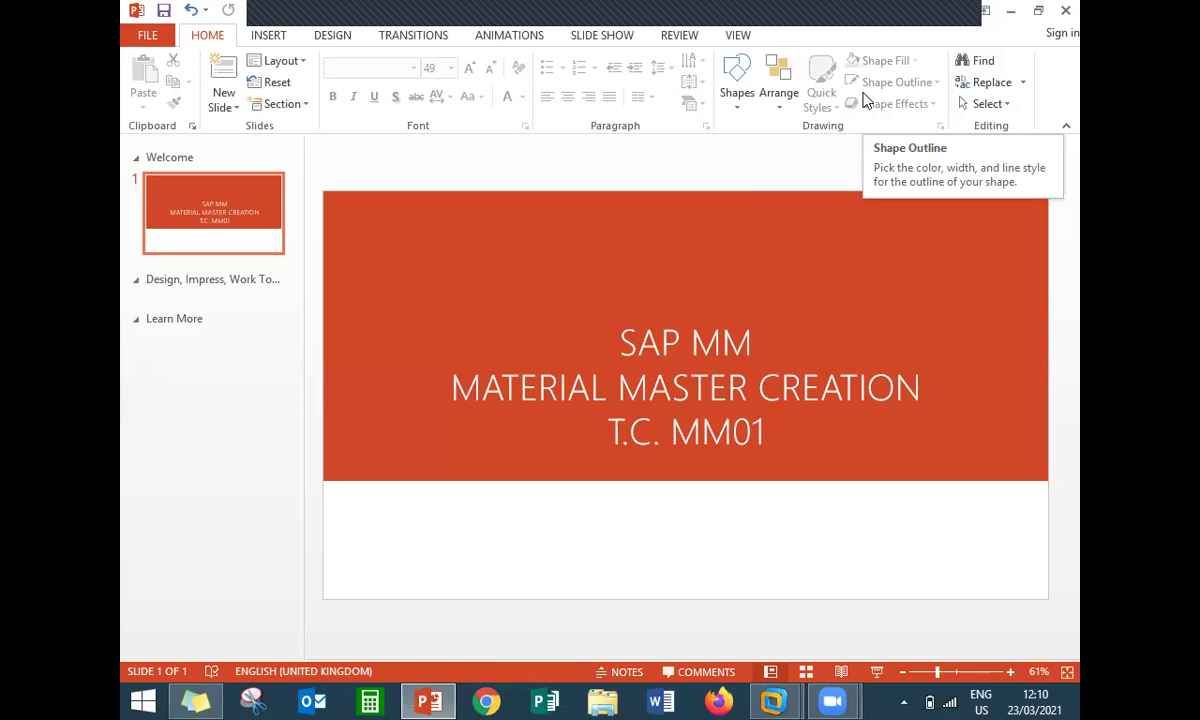
Bring the Windows Server 2003 virtual machine running SAP Easy Access to the front.
left_click(776, 701)
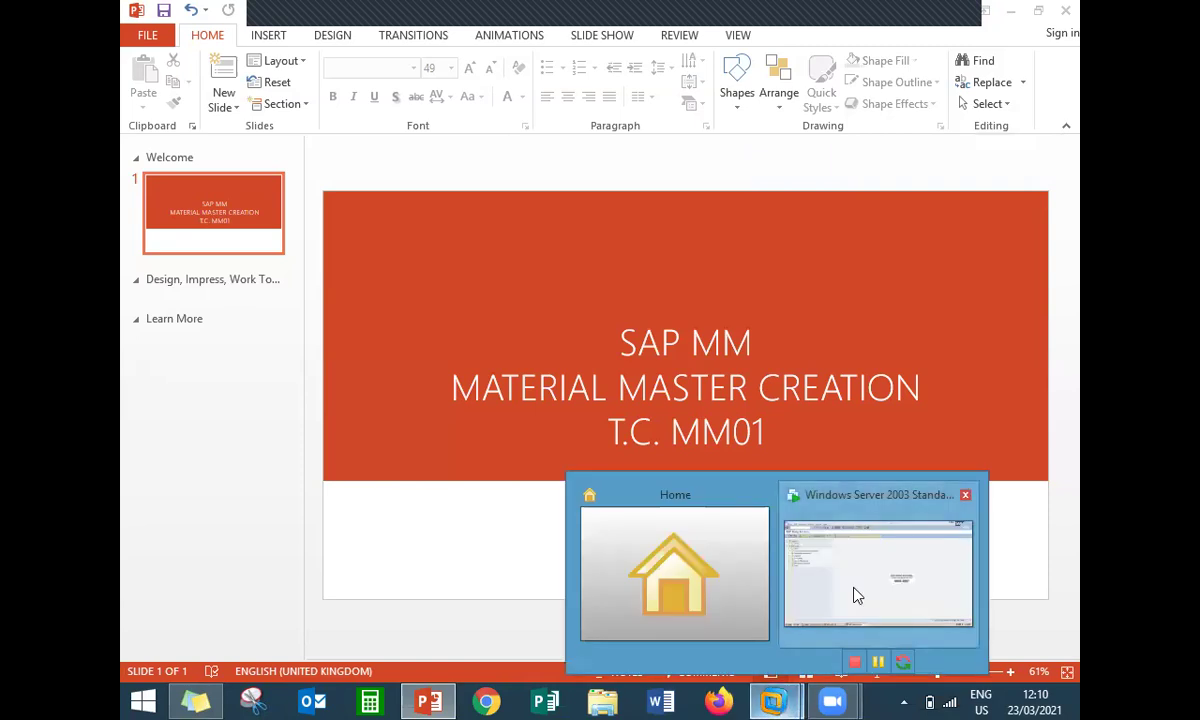
left_click(857, 595)
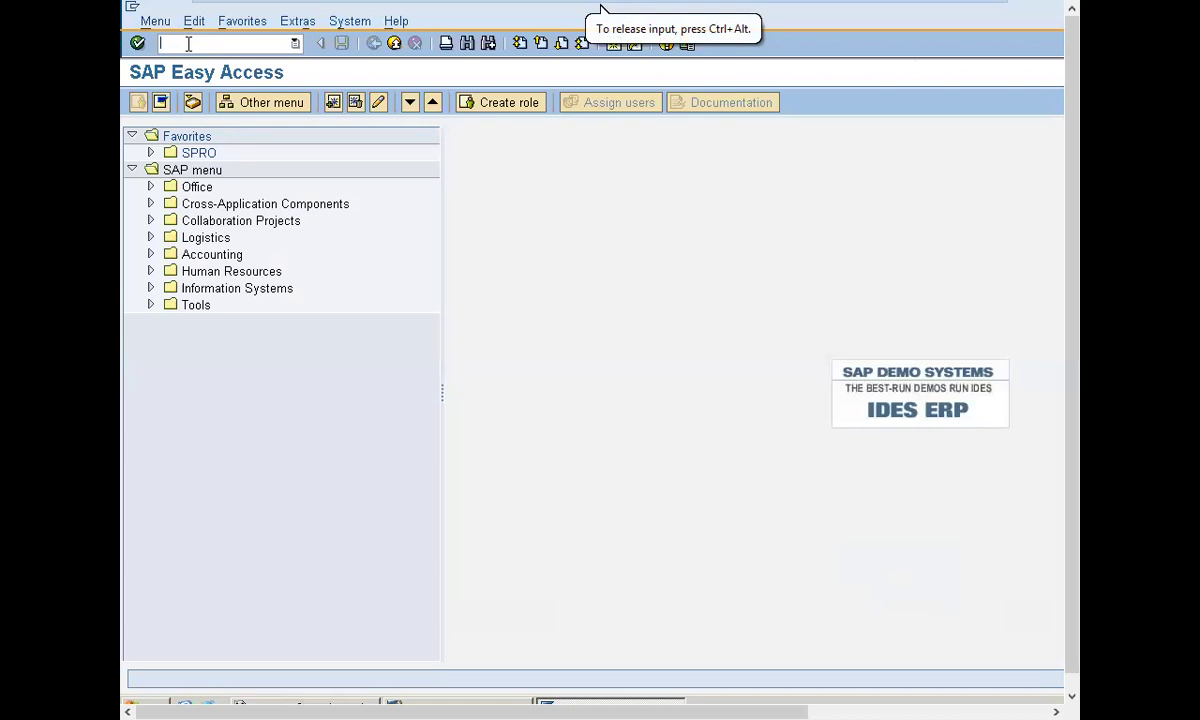
Run transaction MM01 from the command field, correcting the mistyped code first.
type("mm01")
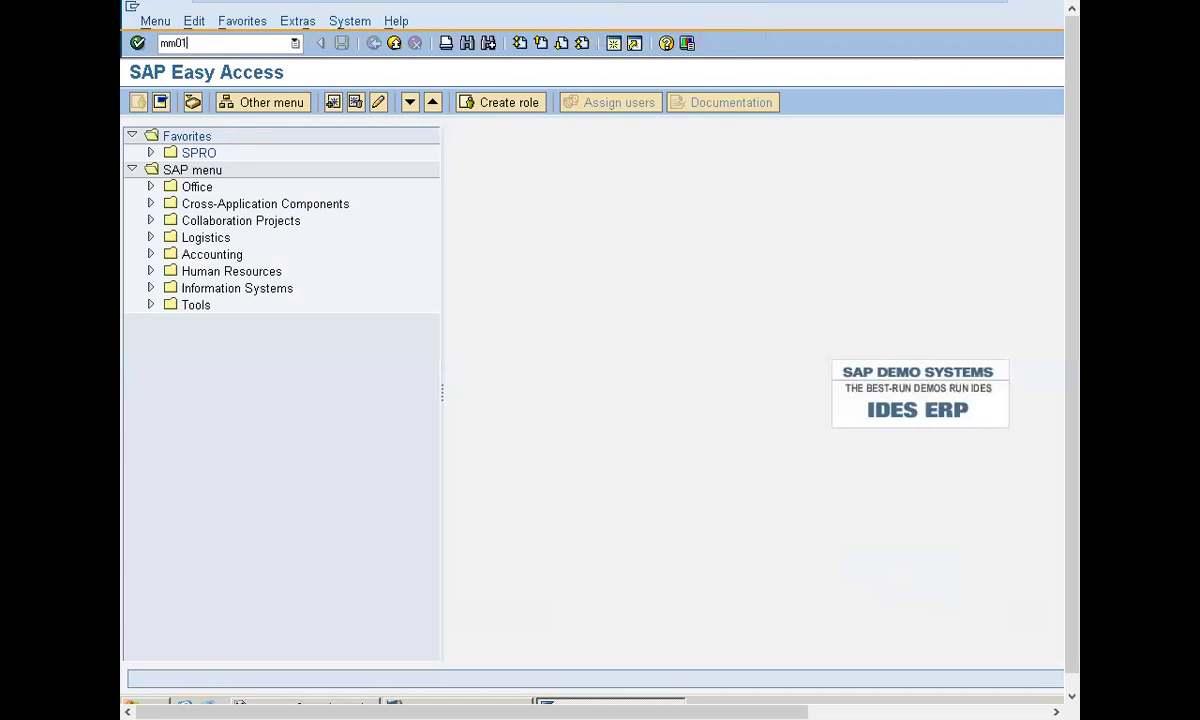
key("BackSpace")
key("BackSpace")
key("BackSpace")
key("BackSpace")
type("MM01")
key("Return")
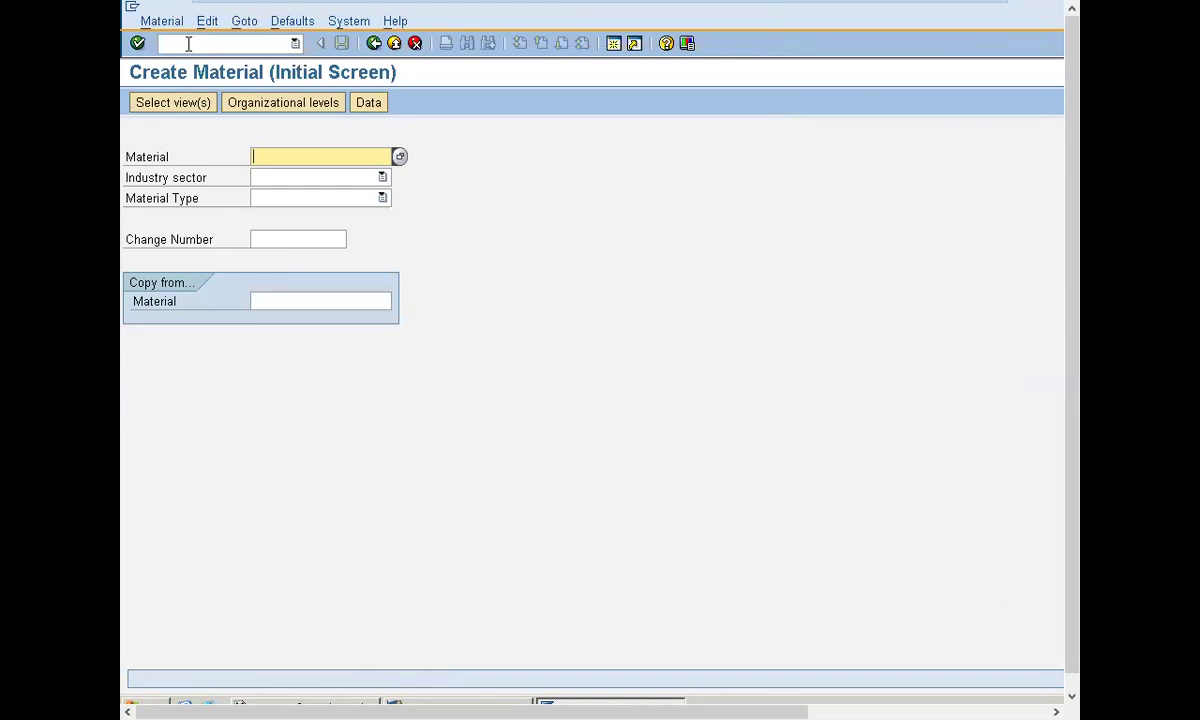
Choose industry sector M Mechanical Engineering and material type ROH, then go to view selection.
left_click(305, 180)
key("Down")
key("Down")
key("Down")
key("Down")
key("Down")
key("Down")
key("Down")
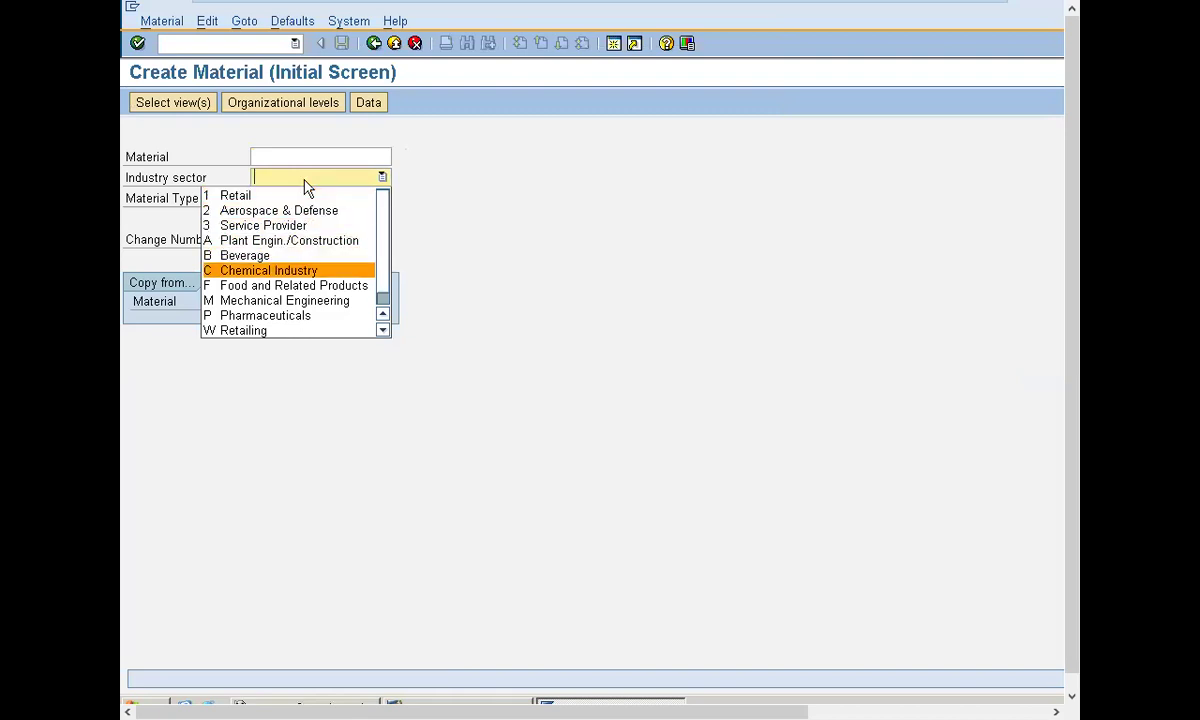
key("Return")
key("Tab")
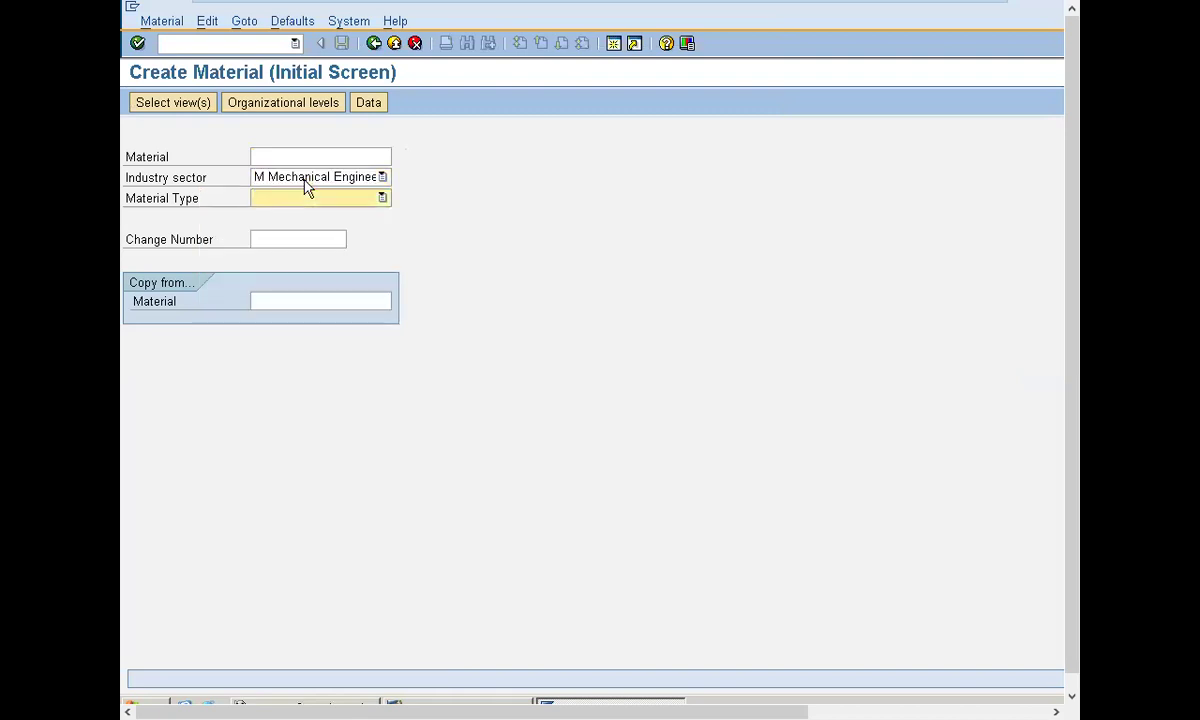
type("ROH Raw material")
left_click(176, 104)
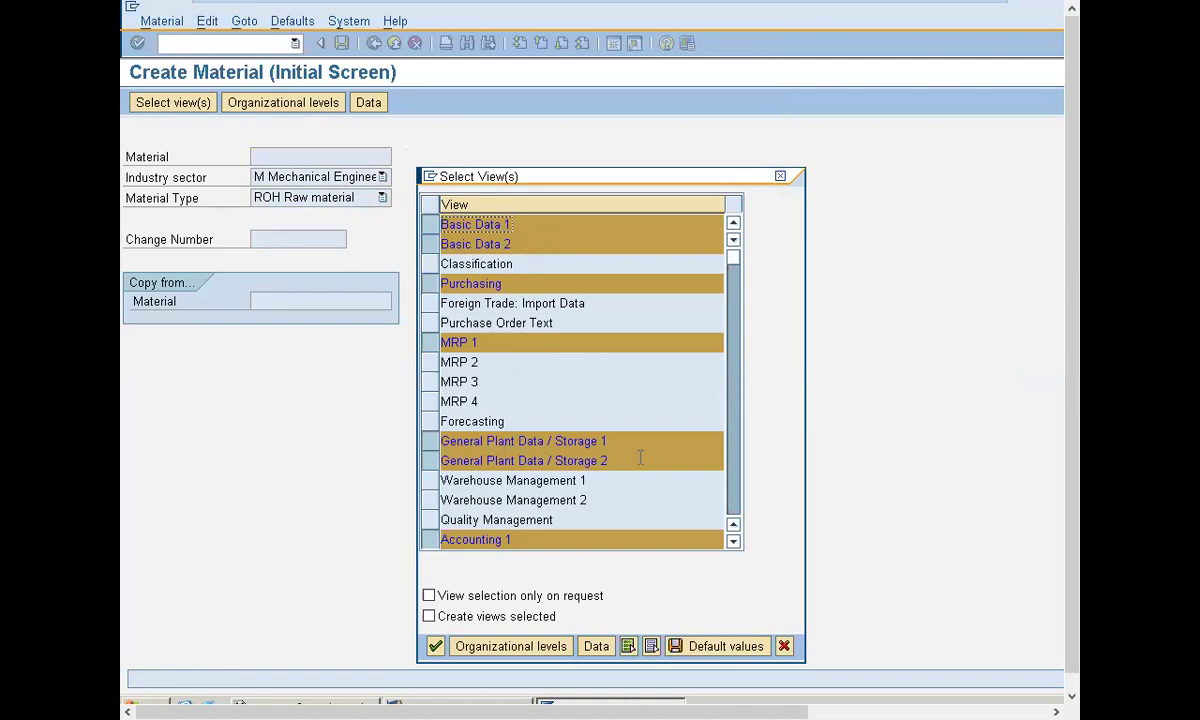
Confirm the Basic Data, Purchasing, MRP 1, plant storage and Accounting 1 views.
double_click(736, 545)
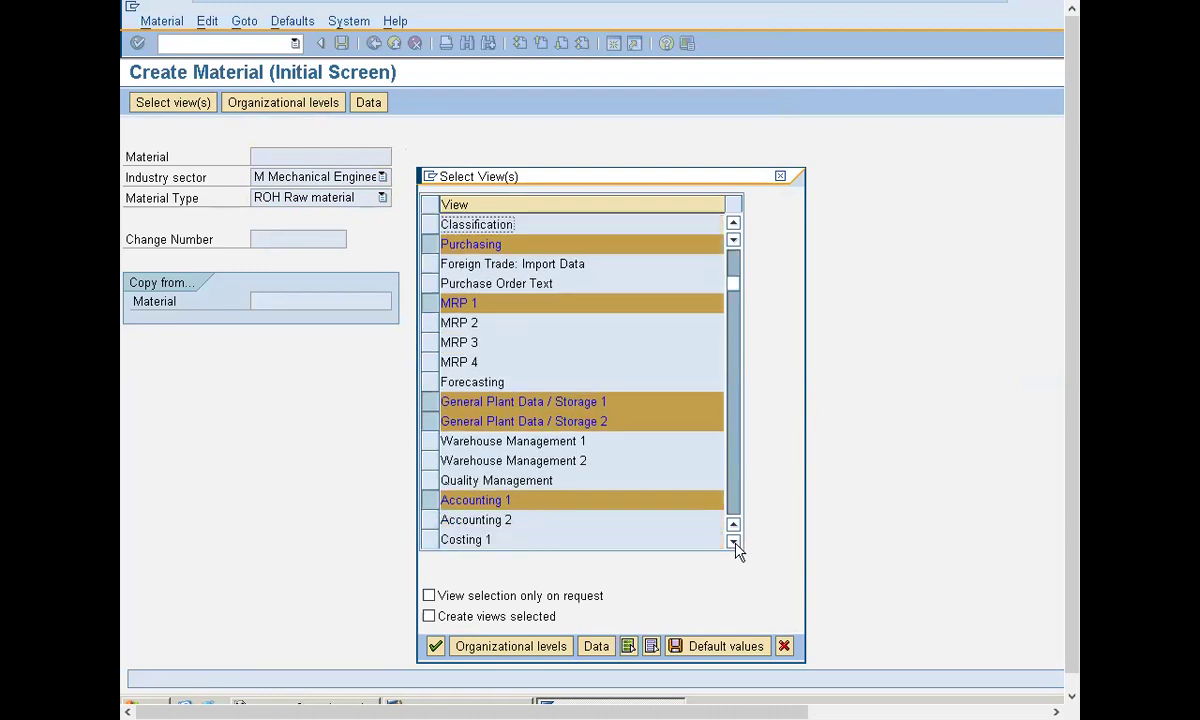
left_click(735, 265)
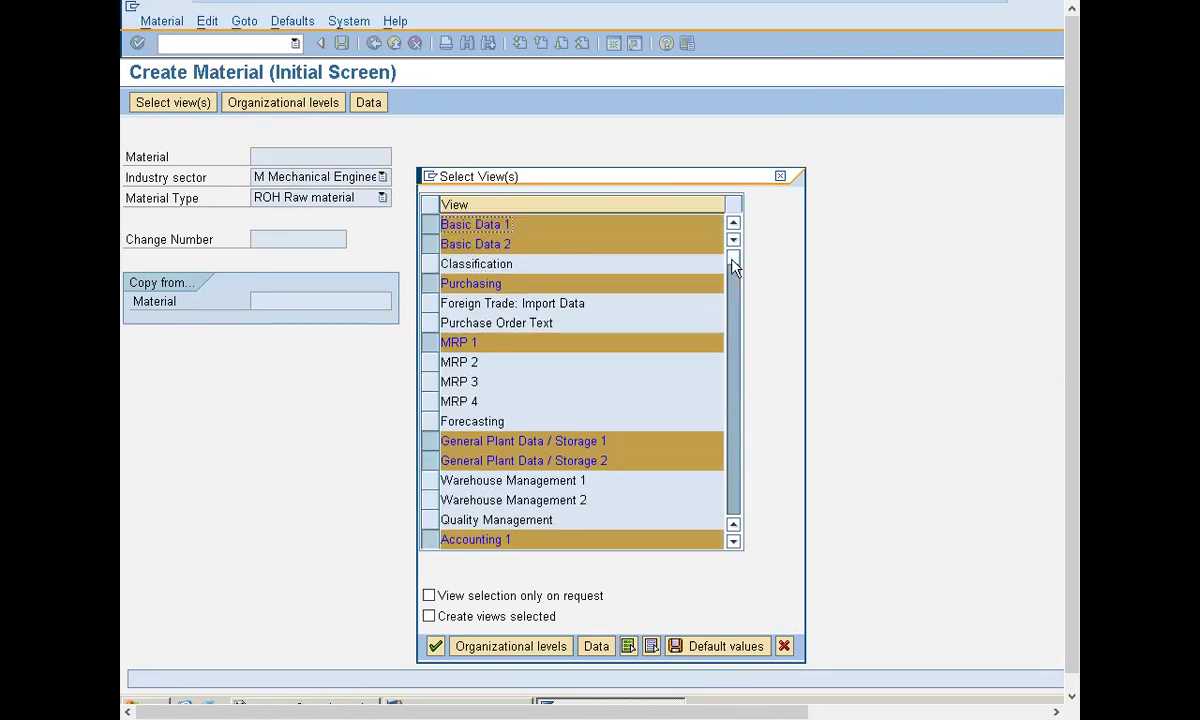
left_click(505, 648)
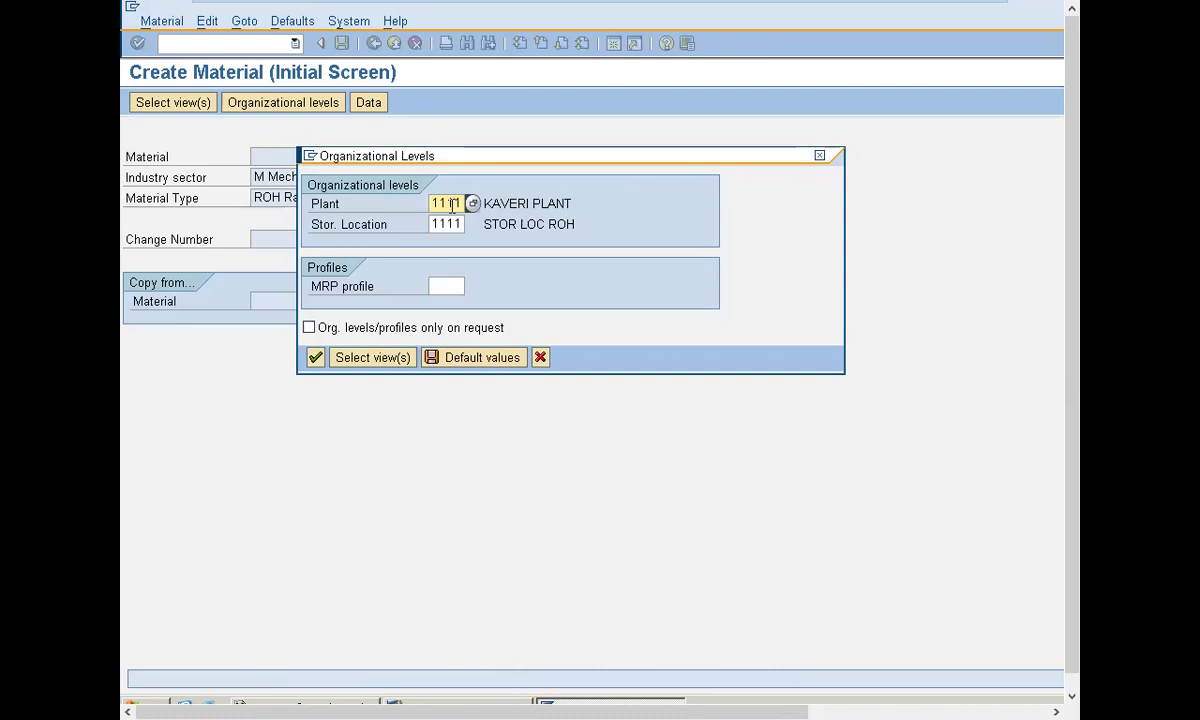
Accept plant 1111 KAVERI PLANT and storage location 1111 STOR LOC ROH.
left_click(316, 358)
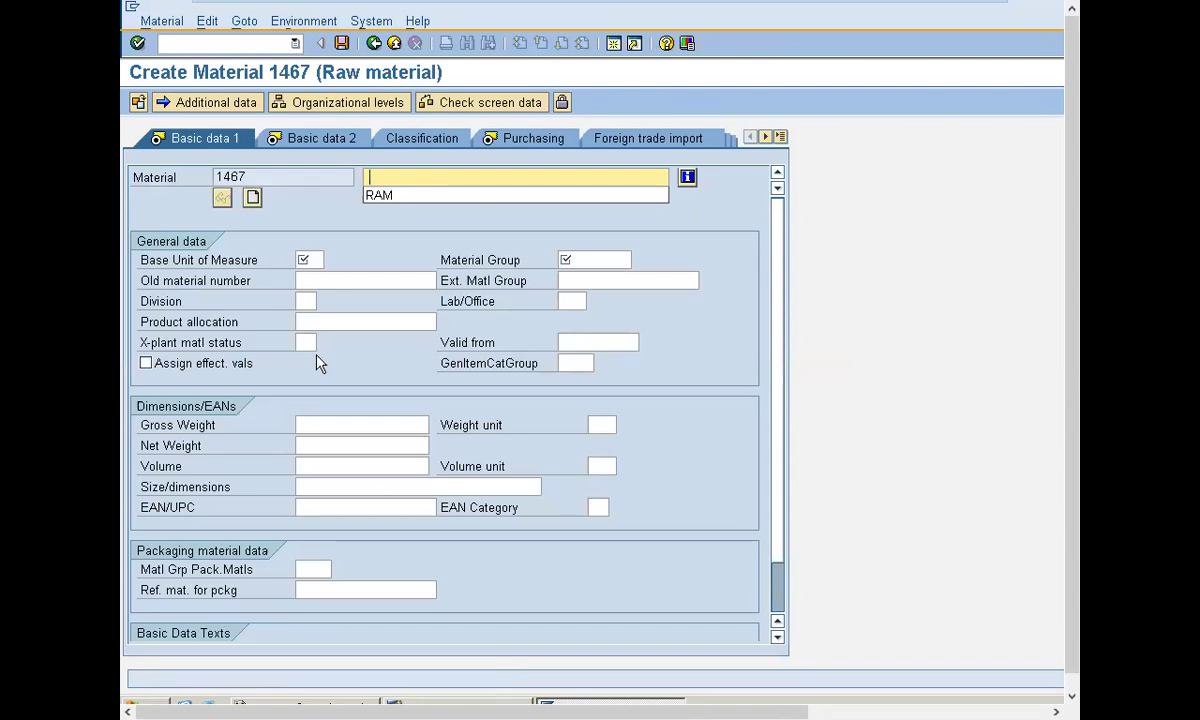
Enter description SMPS, base unit EA (Each) and material group 0001 on Basic data 1.
type("SMPS")
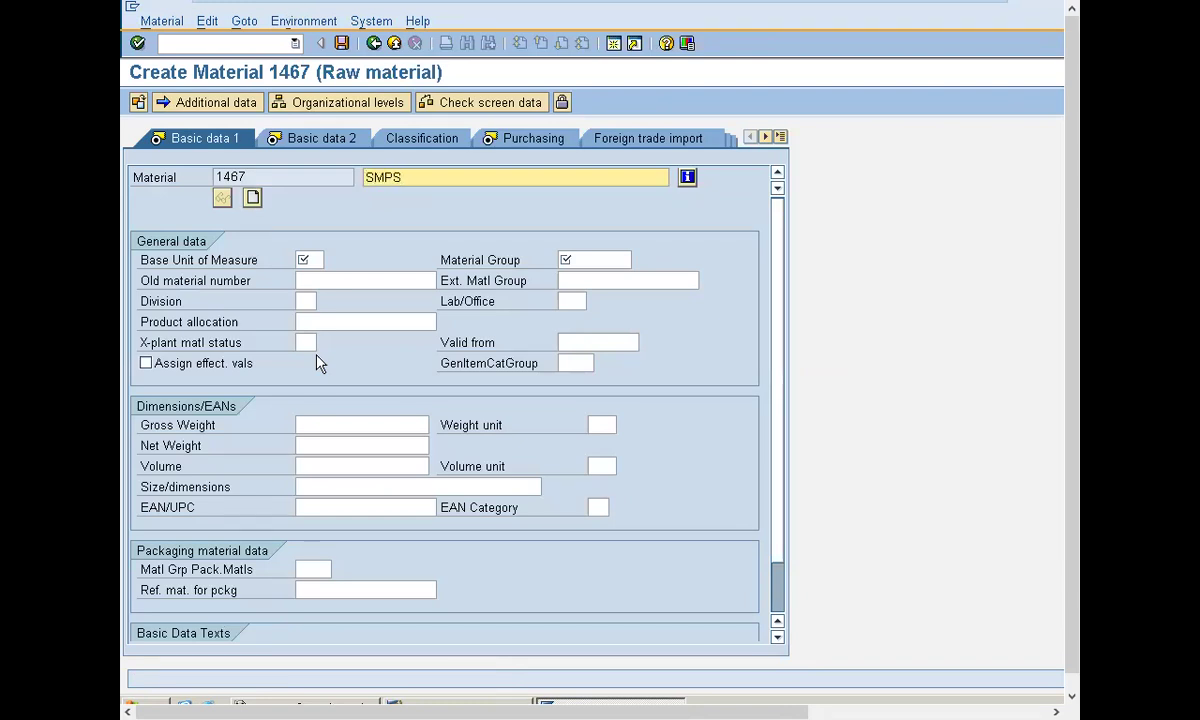
left_click(314, 259)
type("EA")
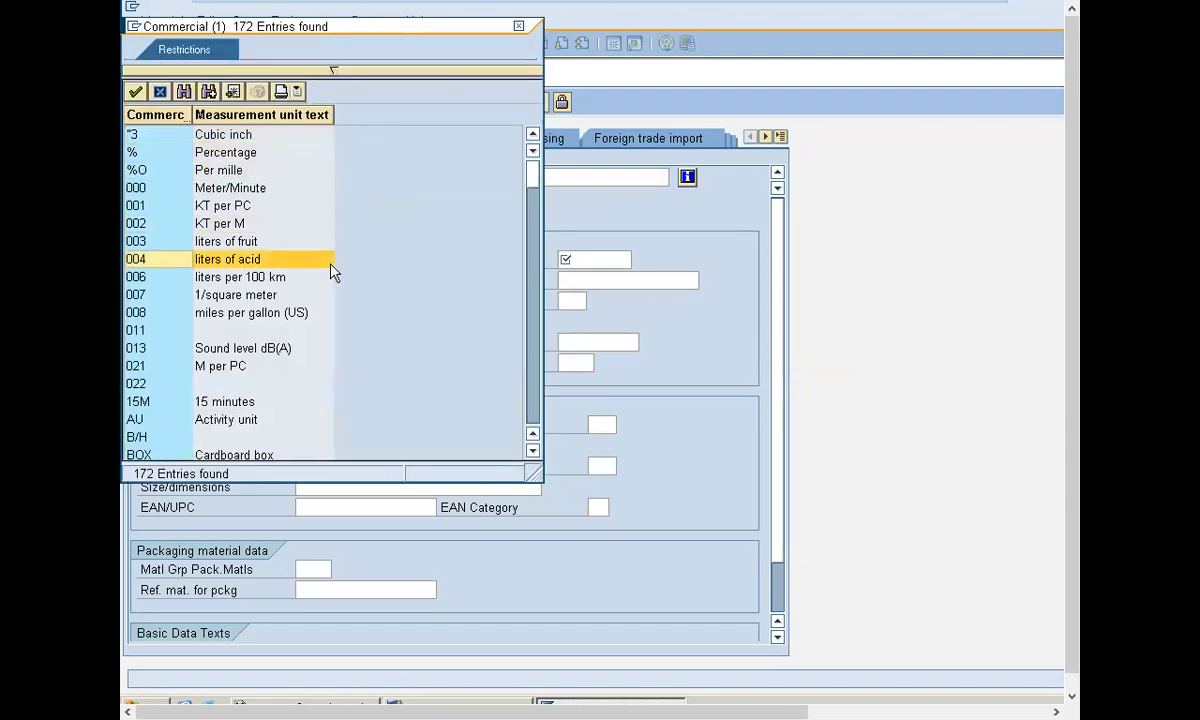
key("Down")
key("Down")
key("Down")
key("Down")
key("Down")
key("Down")
key("Down")
key("Down")
key("Down")
key("Down")
key("Down")
key("Down")
key("Down")
key("Down")
key("Down")
key("Down")
key("Down")
key("Down")
key("Down")
key("Down")
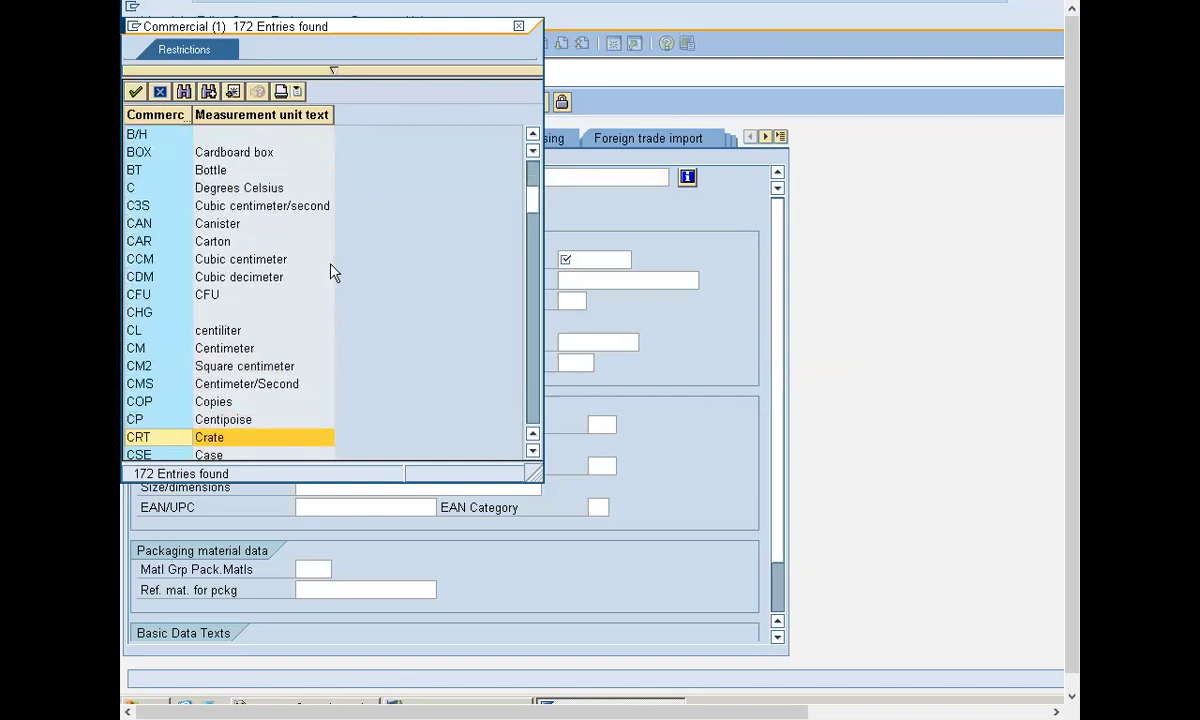
key("Down")
key("Down")
key("Down")
key("Down")
key("Down")
key("Down")
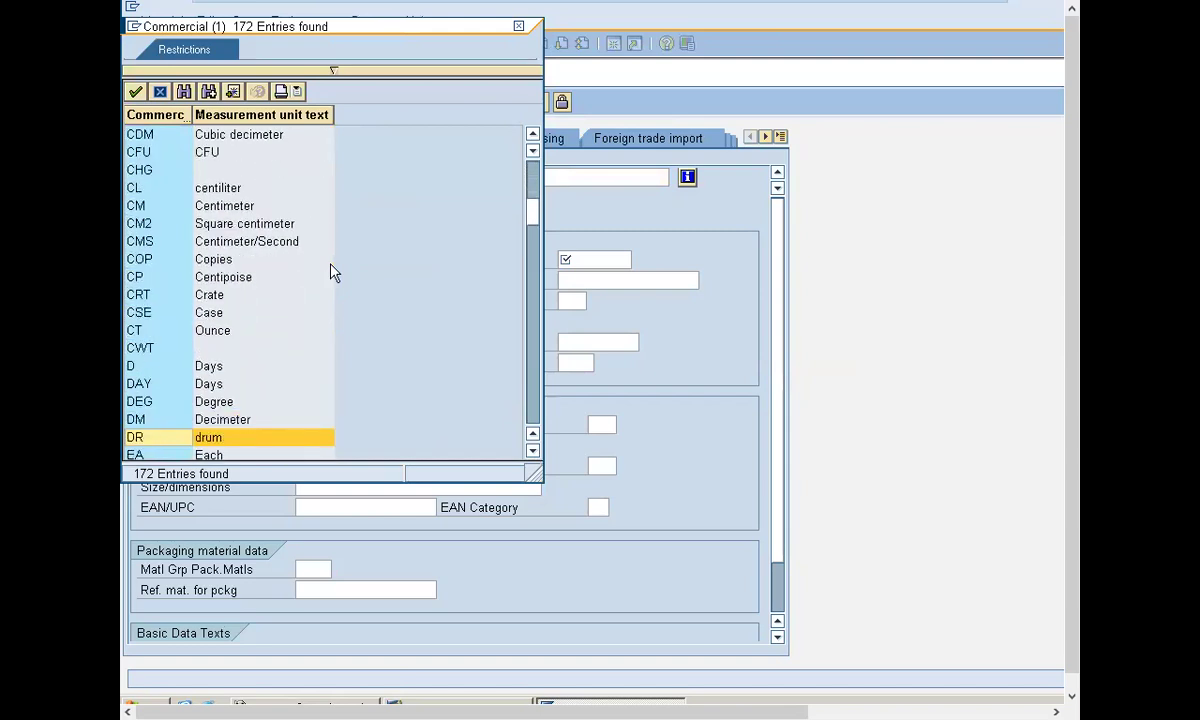
key("Down")
key("Down")
key("Down")
key("Down")
key("Down")
key("Down")
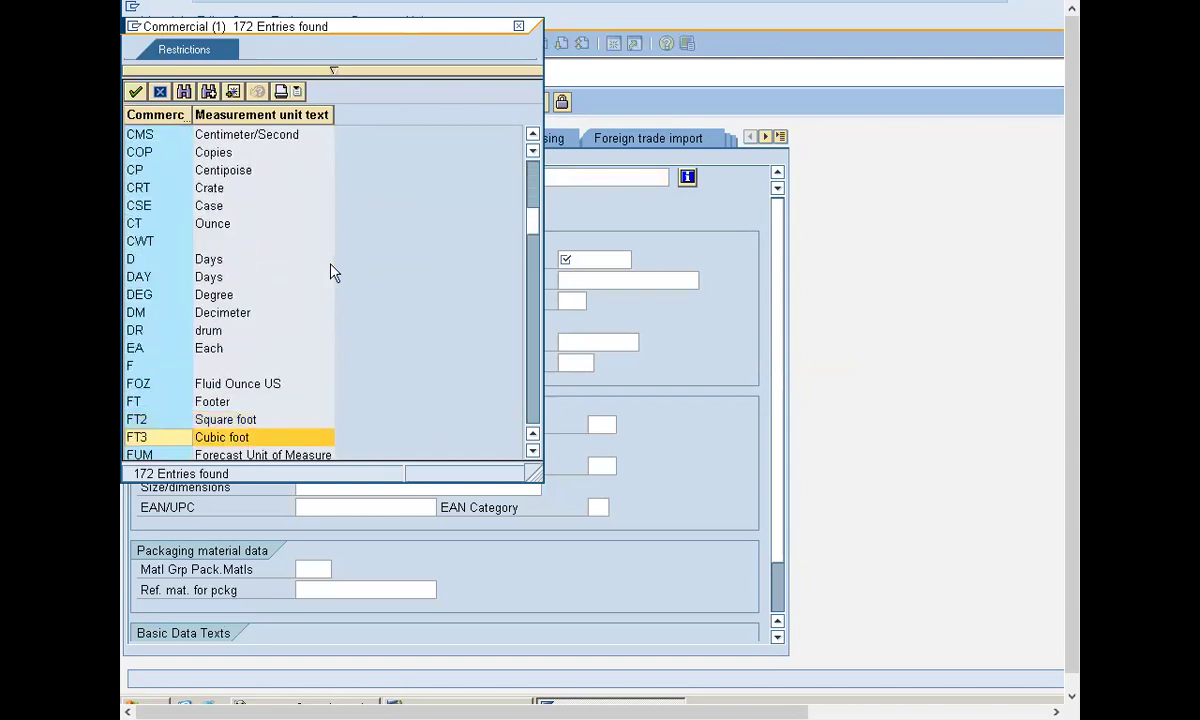
key("Down")
key("Down")
key("Down")
key("Down")
double_click(331, 268)
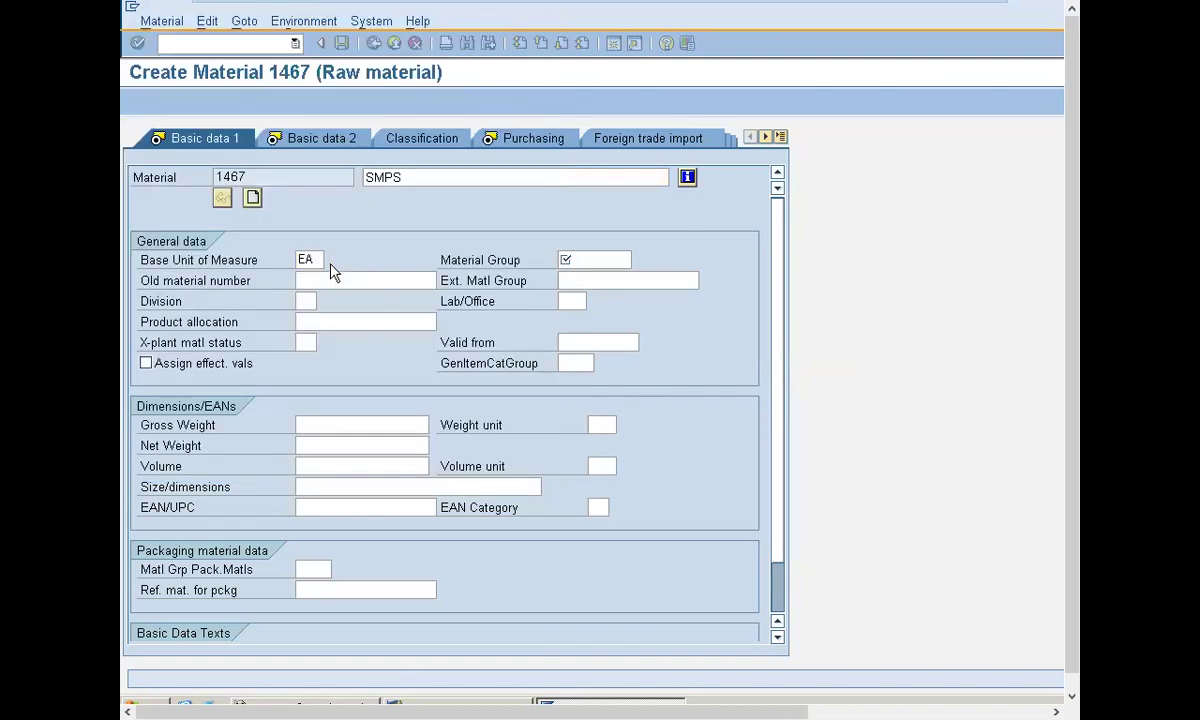
left_click(609, 259)
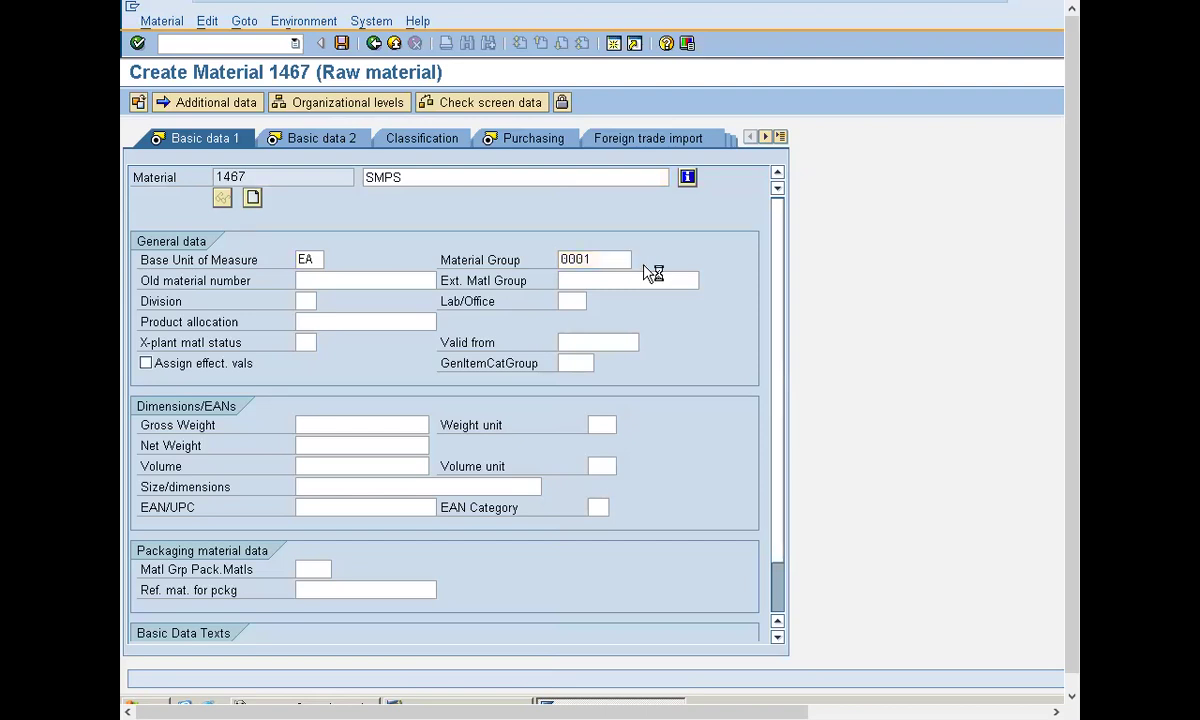
key("Return")
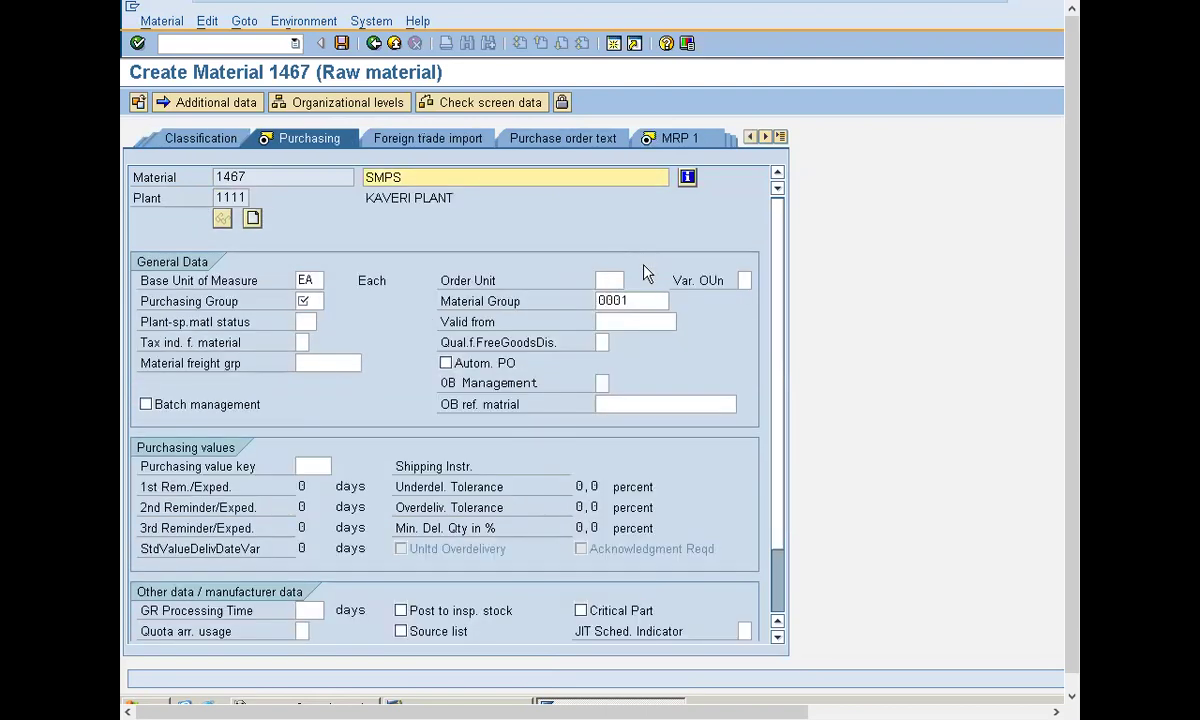
Set purchasing group 000 in the Purchasing view.
key("Return")
left_click(332, 301)
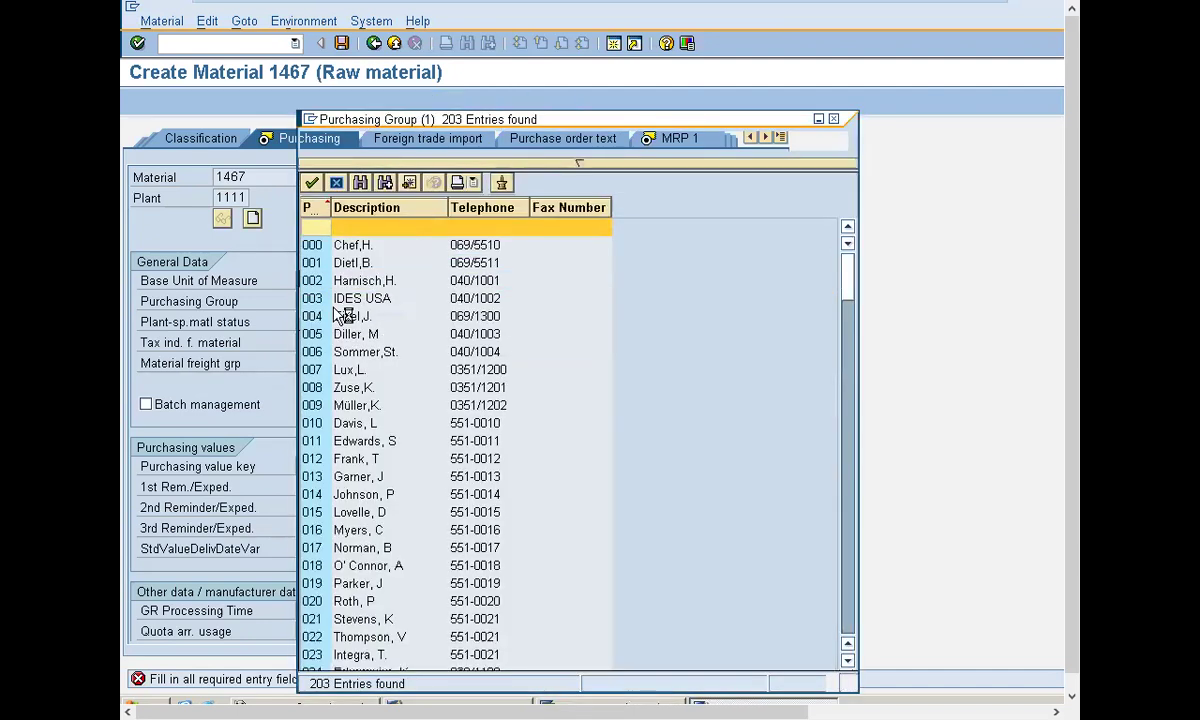
key("Escape")
type("000")
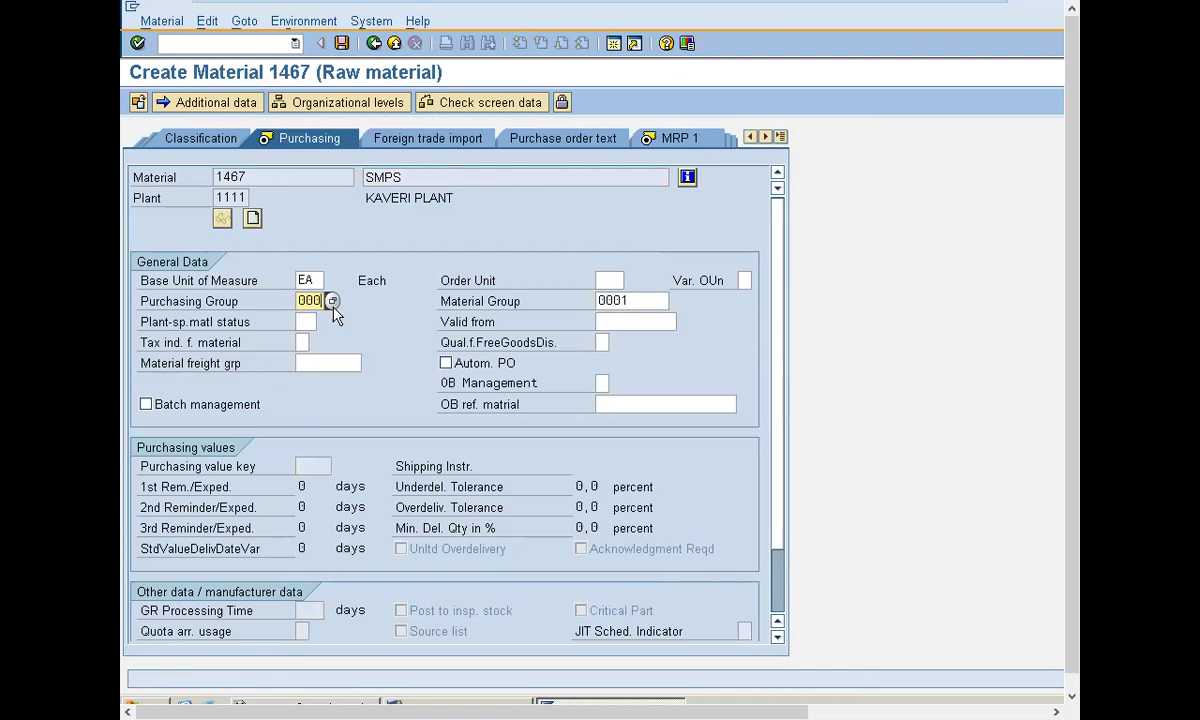
key("Return")
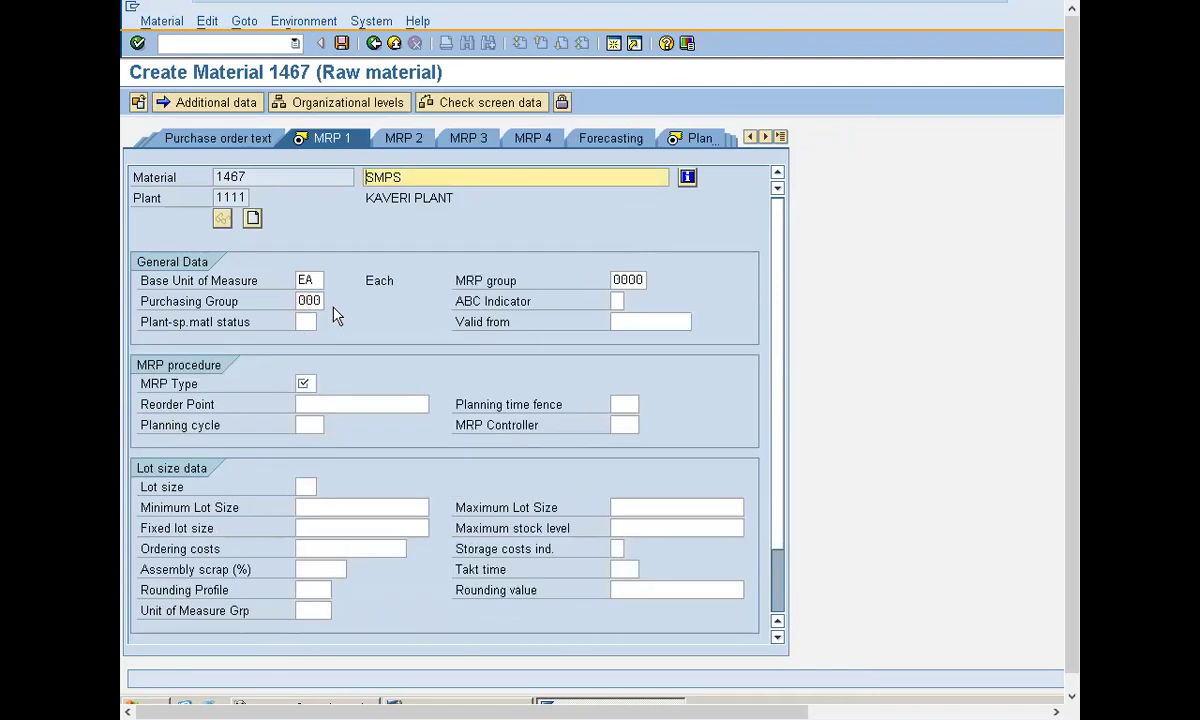
Set MRP type ND in the MRP 1 view.
left_click(302, 384)
type("N")
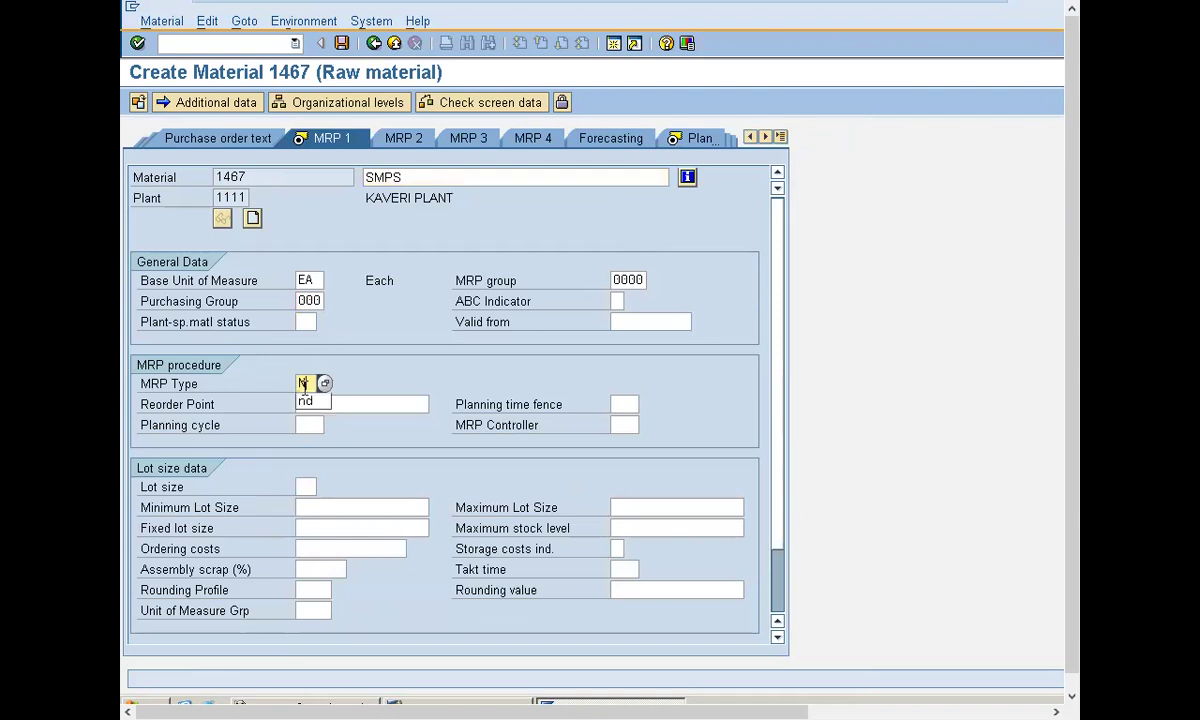
type("D")
key("Return")
Assign valuation class 3000 Raw materials 1 in the accounting data.
key("Return")
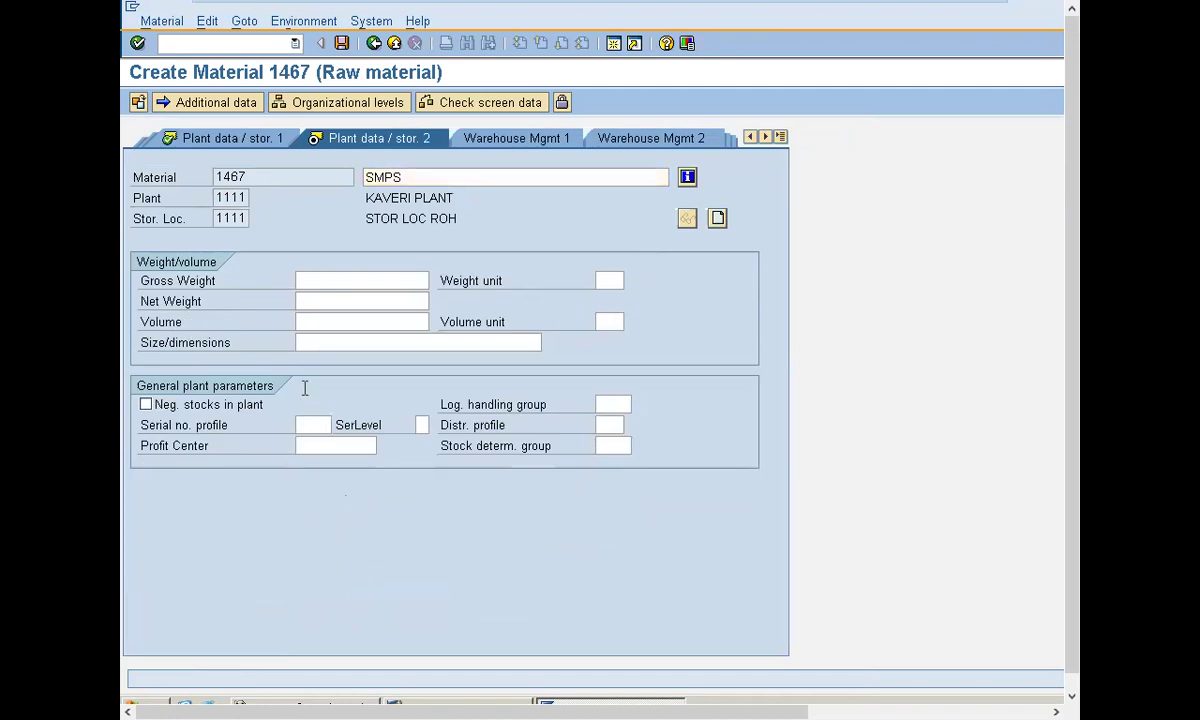
key("Return")
key("Return")
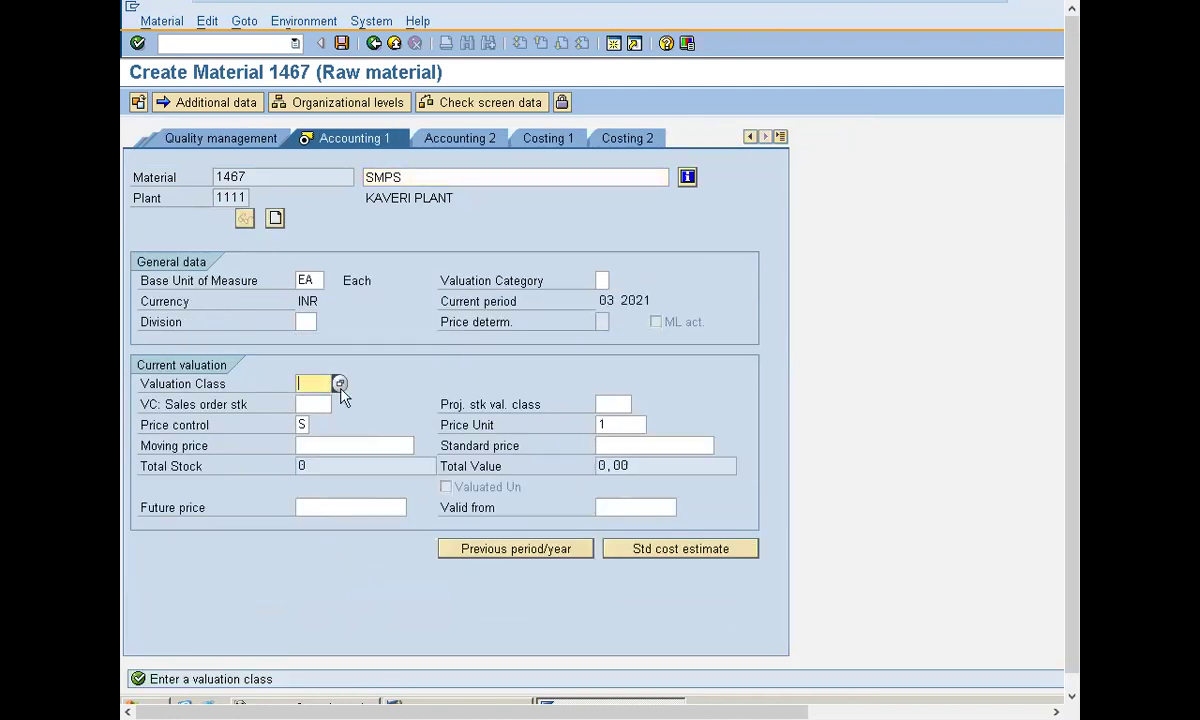
left_click(340, 386)
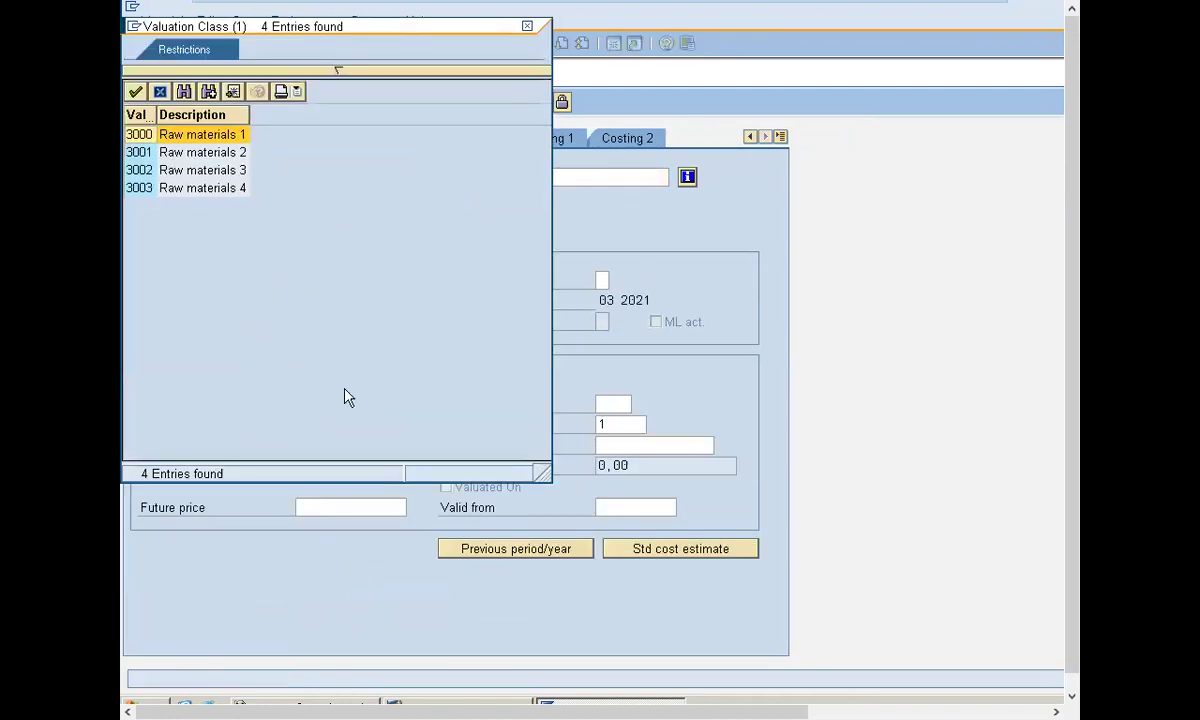
key("Return")
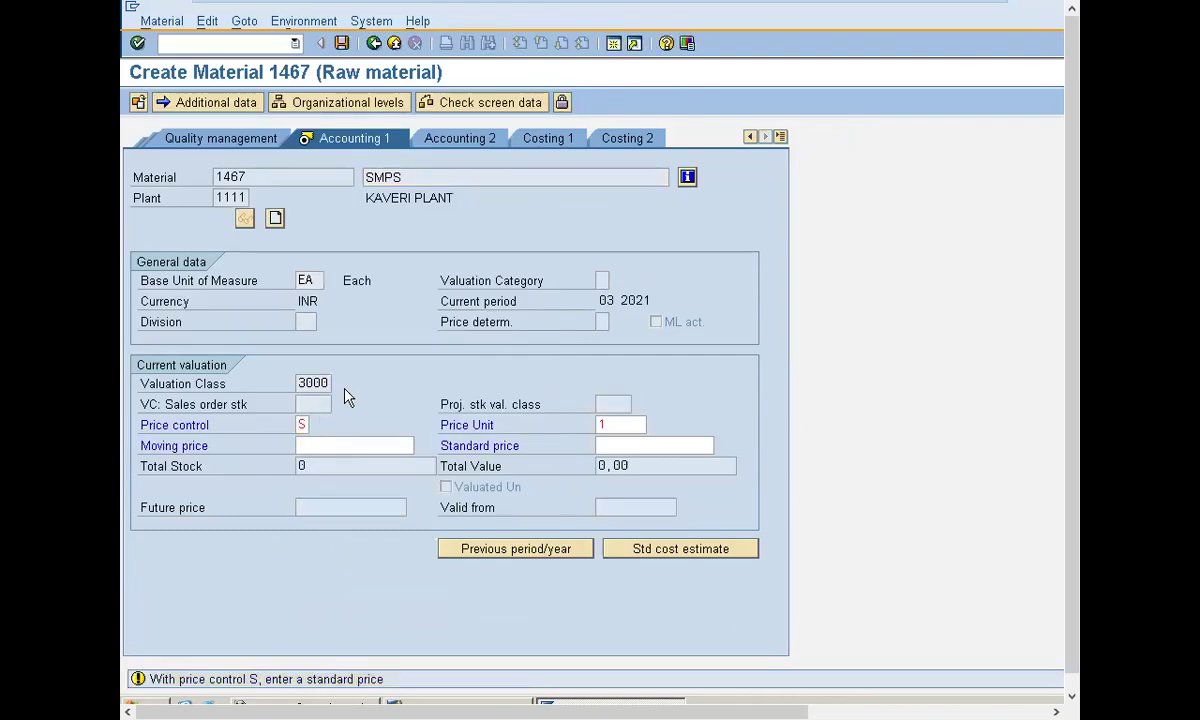
Enter a planned delivery time of 1 day and save material 1467.
key("Return")
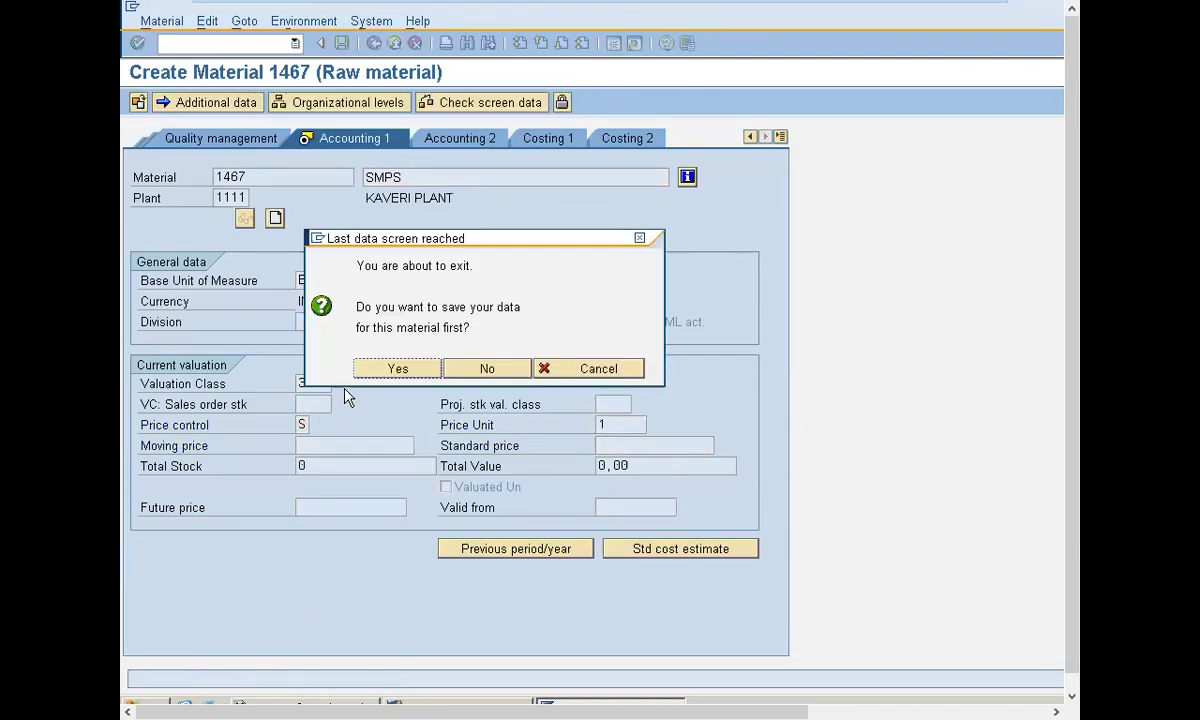
left_click(399, 369)
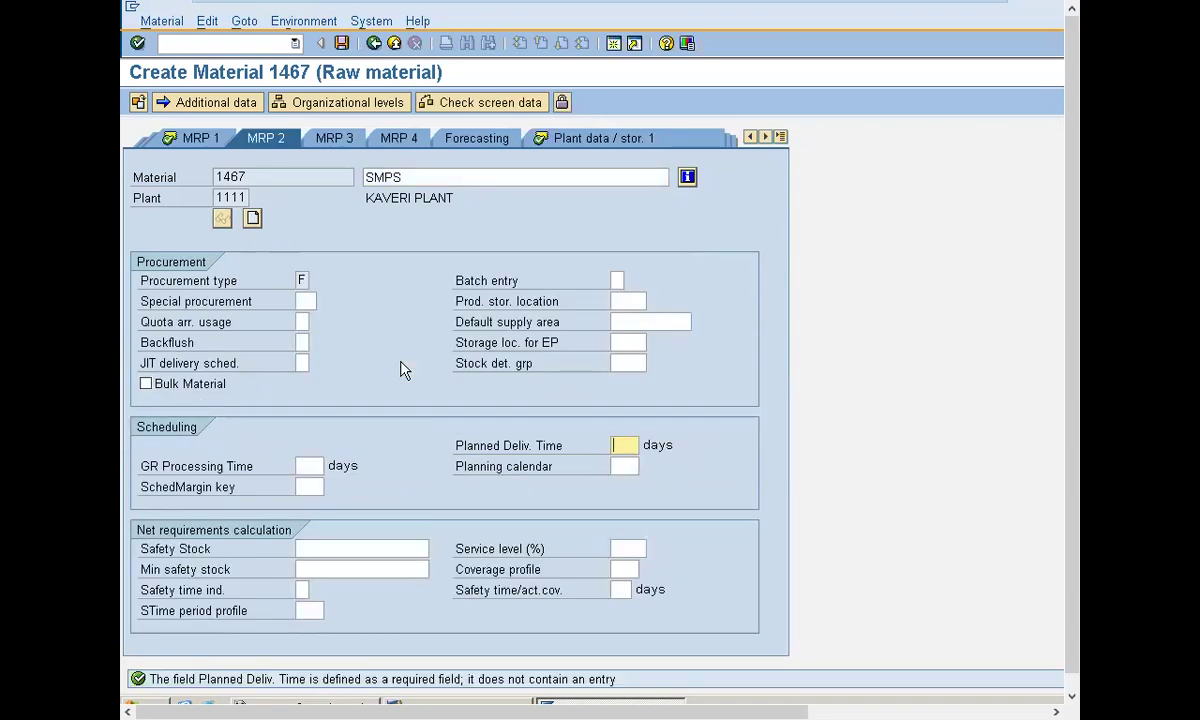
type("1")
key("Return")
key("Return")
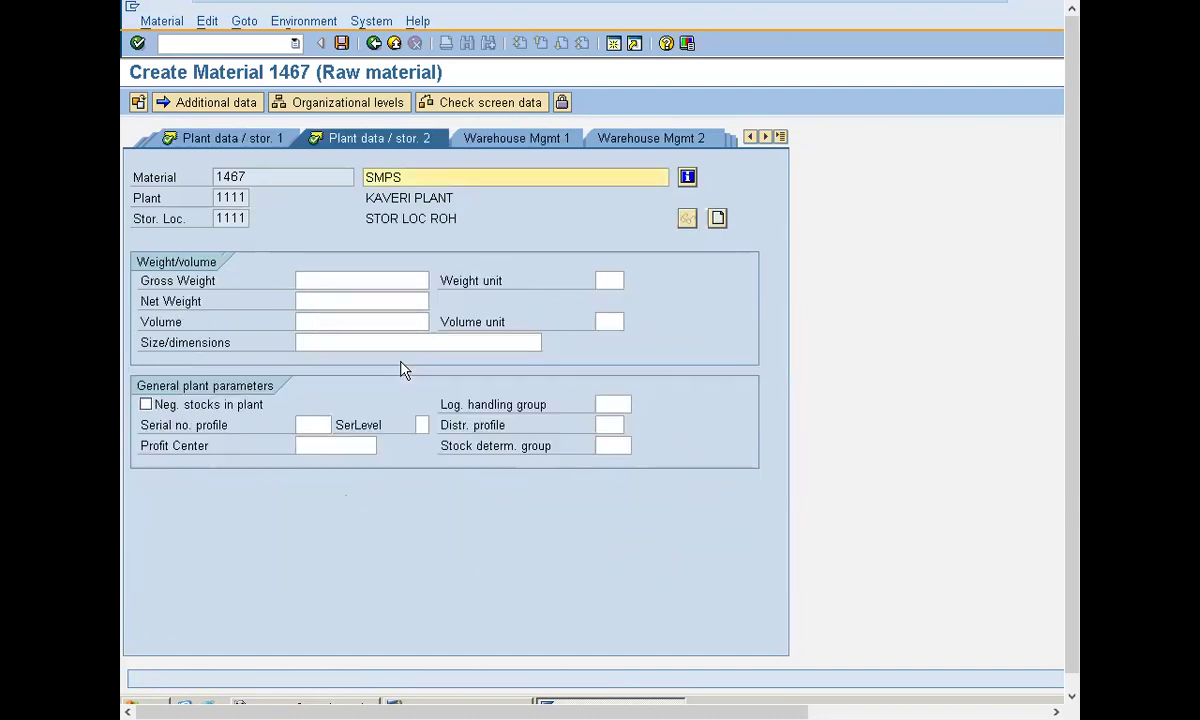
key("Return")
key("Return")
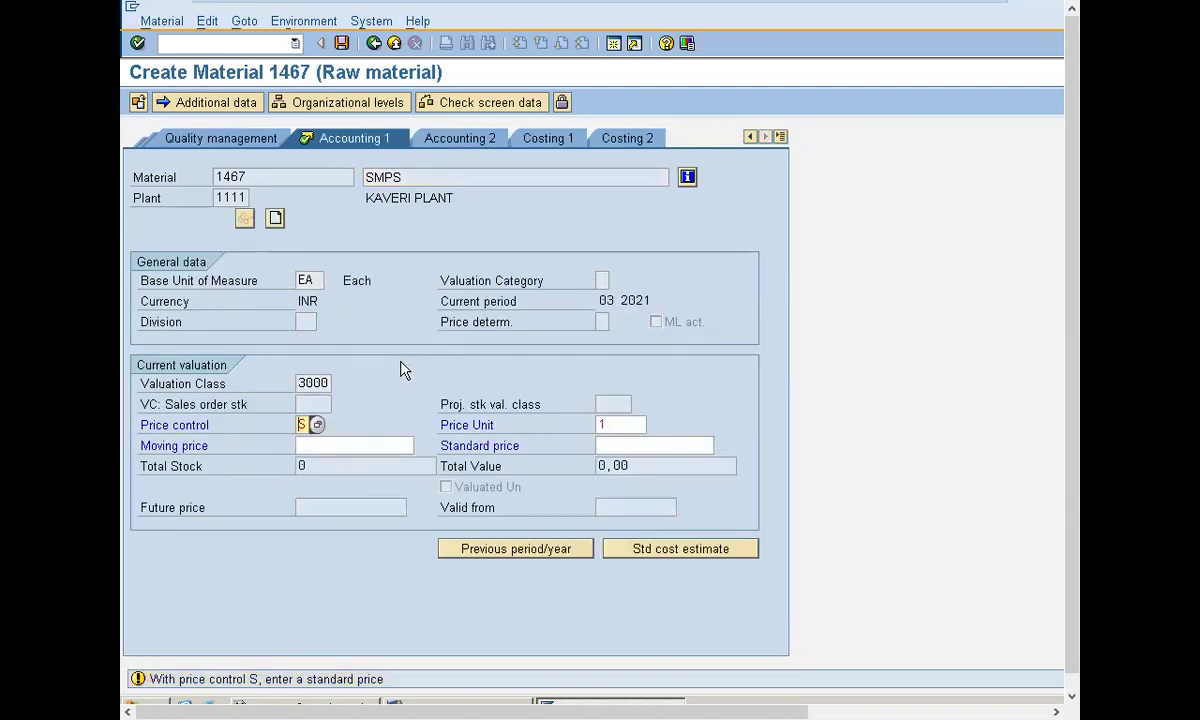
key("Return")
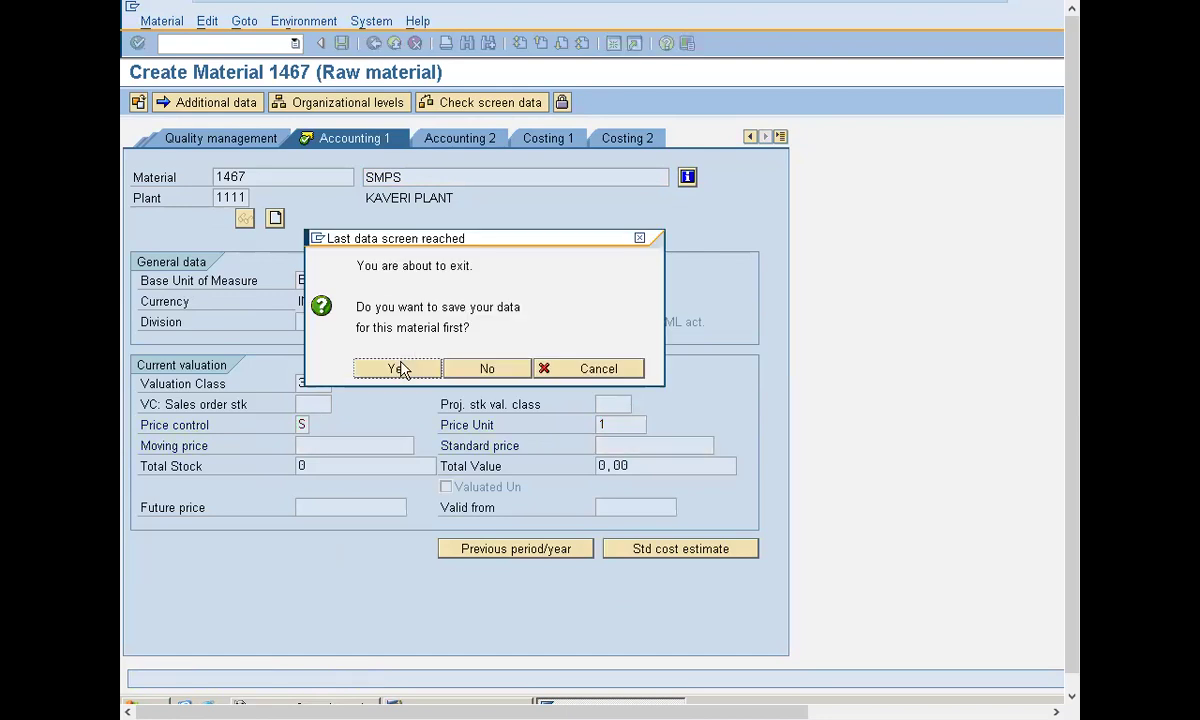
left_click(402, 369)
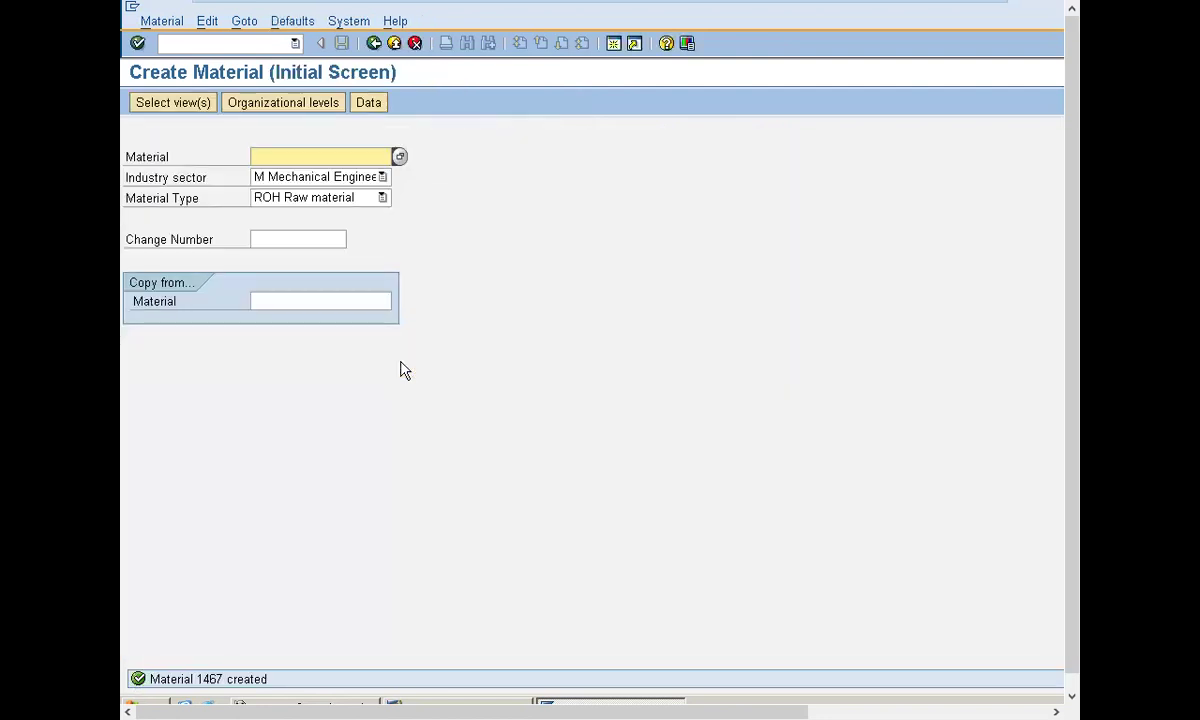
View the M3800 detail text confirming material 1467 was created, then close it.
left_click(208, 684)
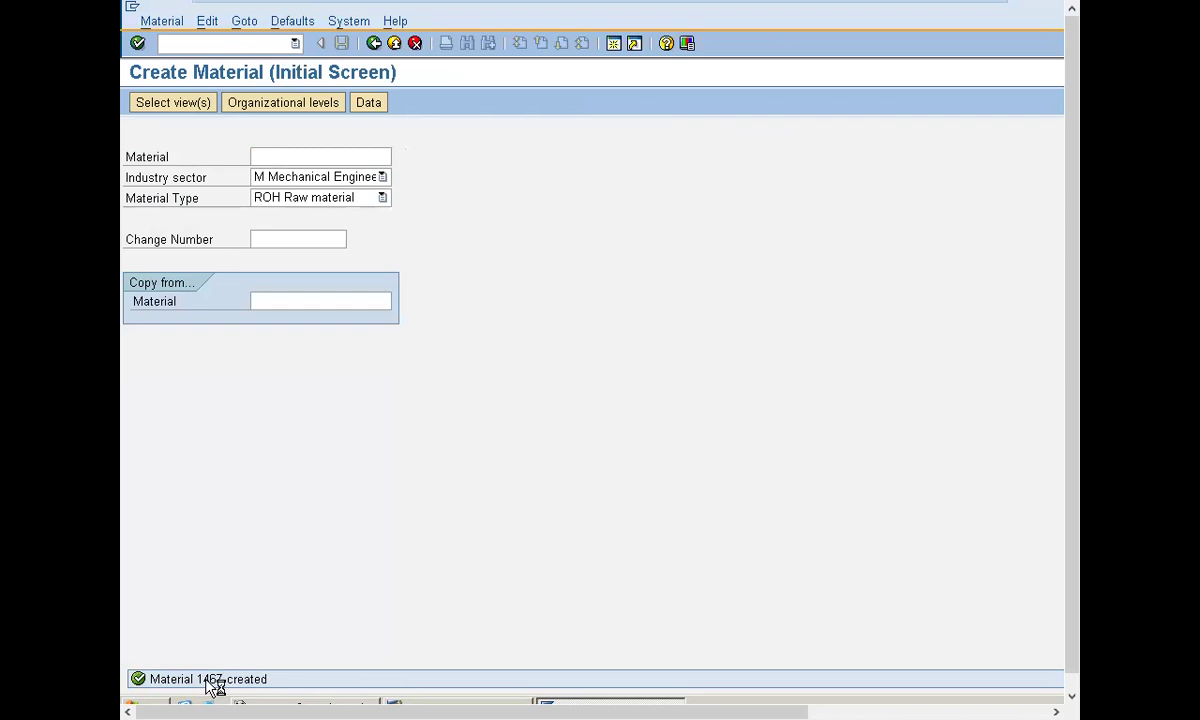
double_click(207, 679)
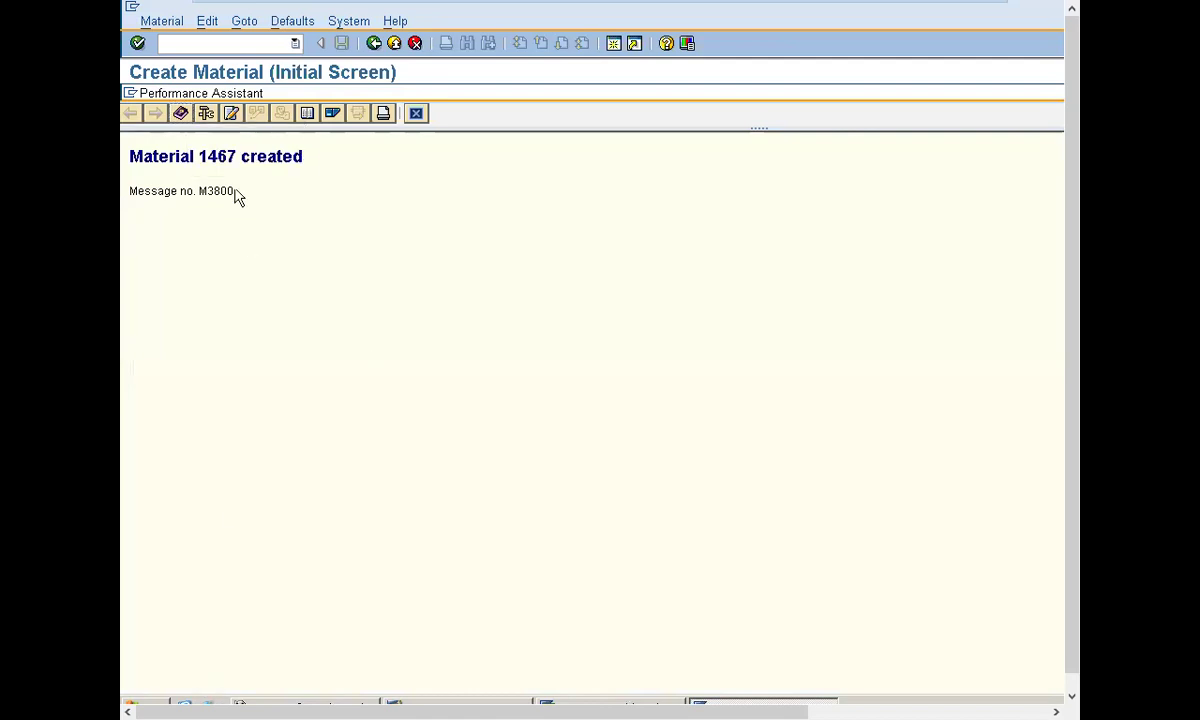
double_click(217, 157)
left_click(416, 113)
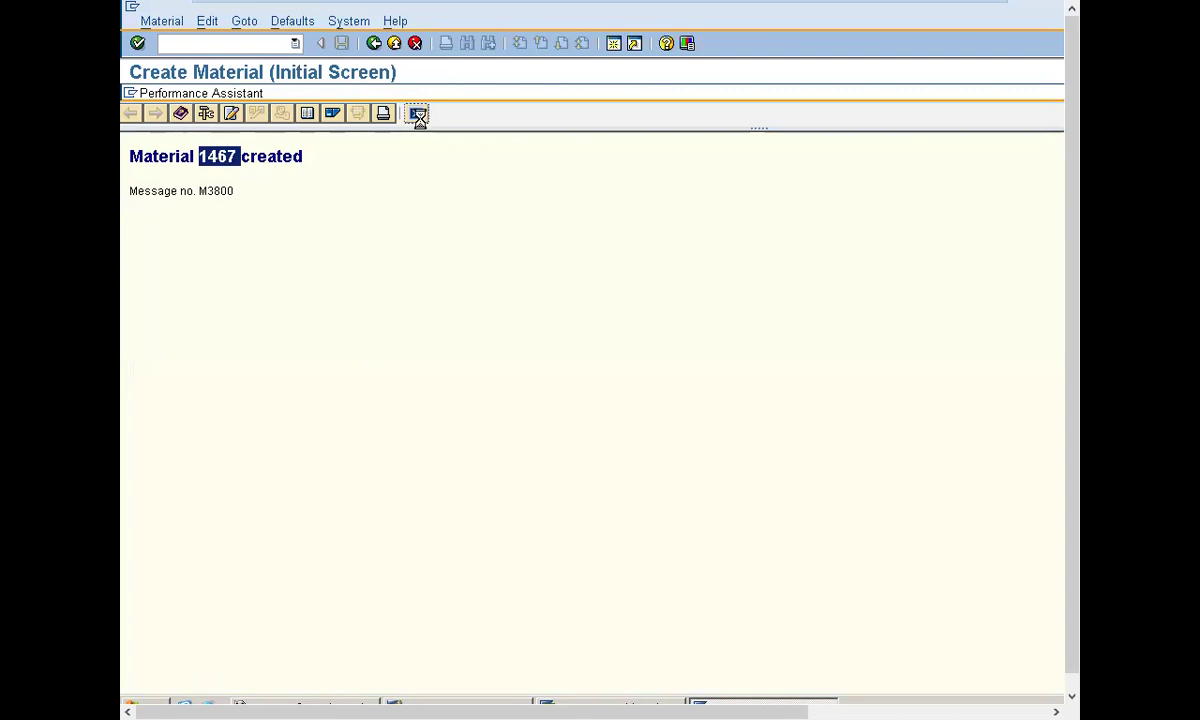
mouse_move(715, 8)
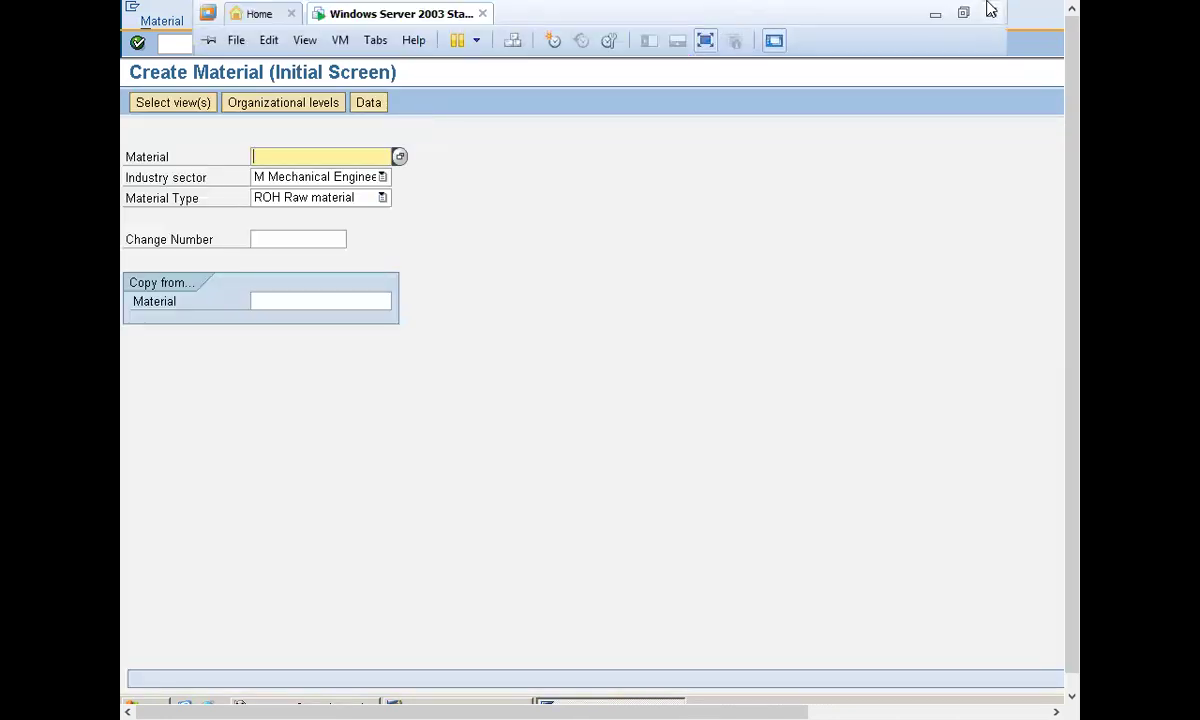
left_click(958, 6)
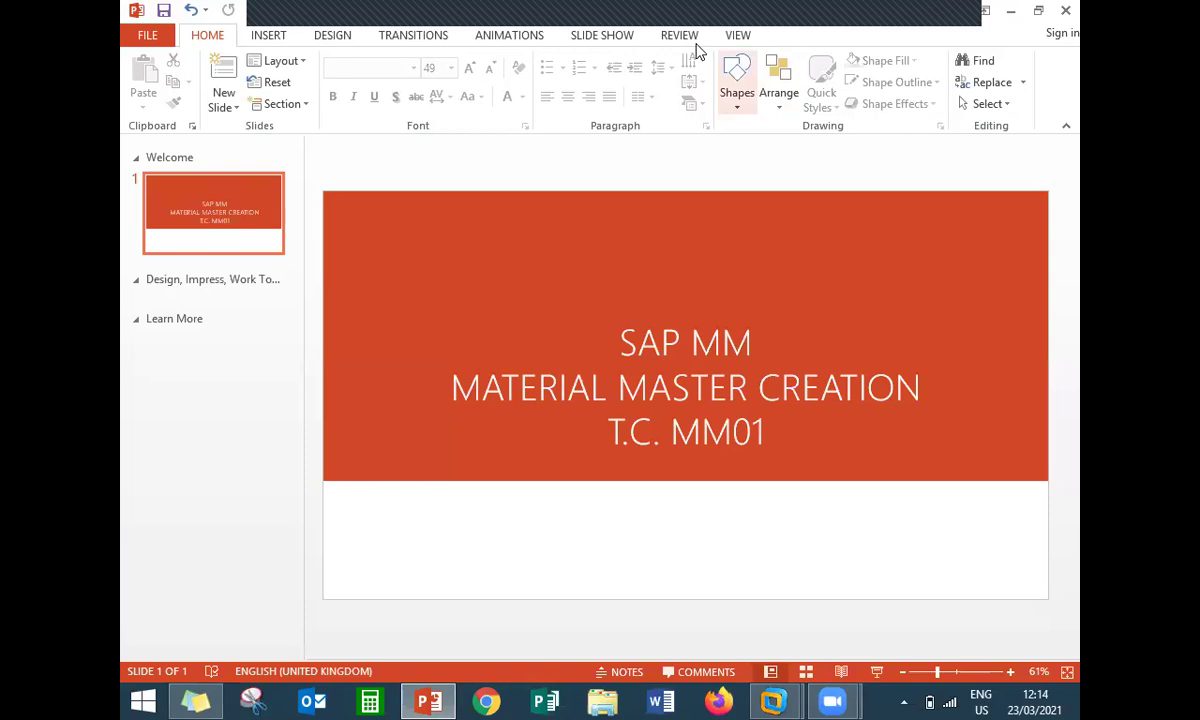